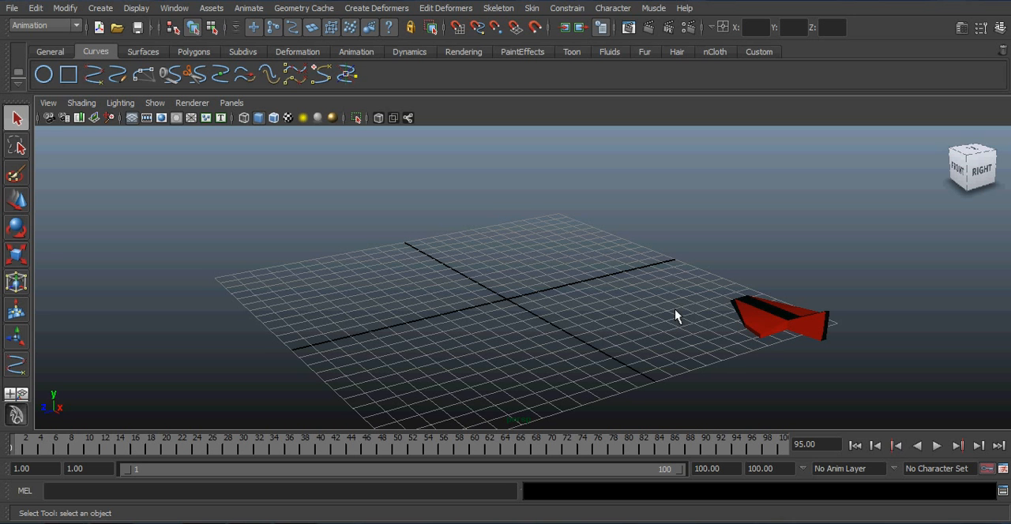
# Step: Examine the red plane model and its place on the grid from several angles
pyautogui.moveTo(700, 275); pyautogui.dragTo(953, 439)
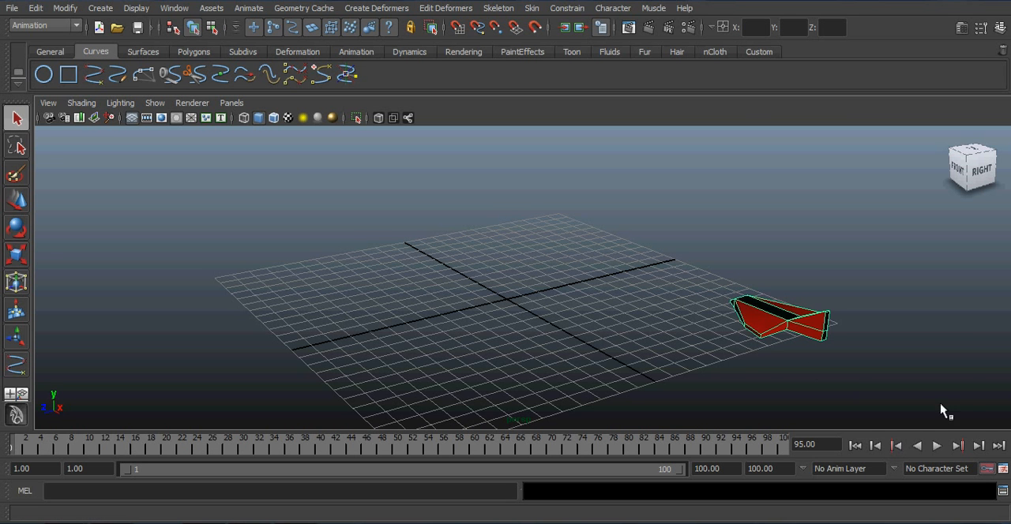
pyautogui.click(807, 364)
pyautogui.keyDown('alt'); pyautogui.moveTo(784, 365); pyautogui.dragTo(685, 327); pyautogui.keyUp('alt')
pyautogui.keyDown('alt'); pyautogui.moveTo(501, 308); pyautogui.dragTo(427, 319); pyautogui.keyUp('alt')
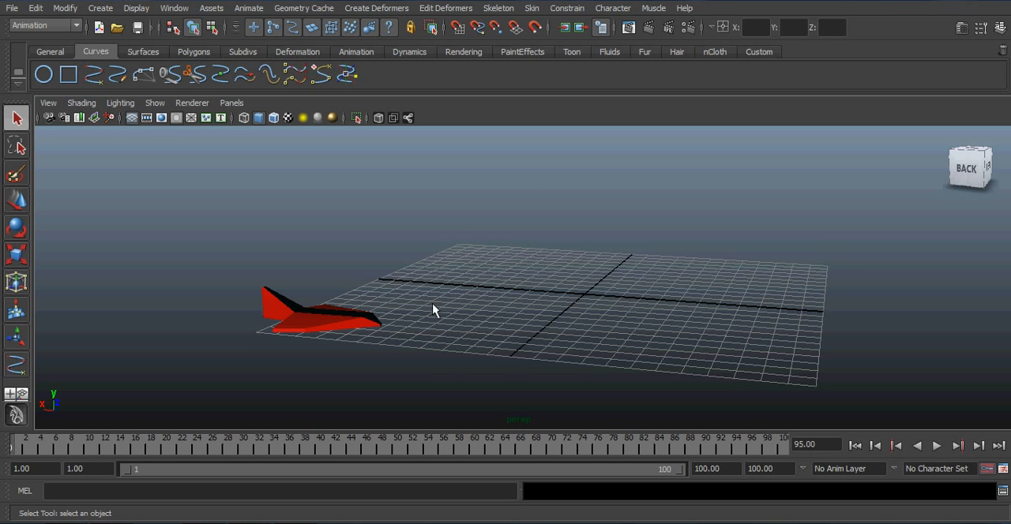
pyautogui.keyDown('alt'); pyautogui.moveTo(404, 300); pyautogui.dragTo(409, 324); pyautogui.keyUp('alt')
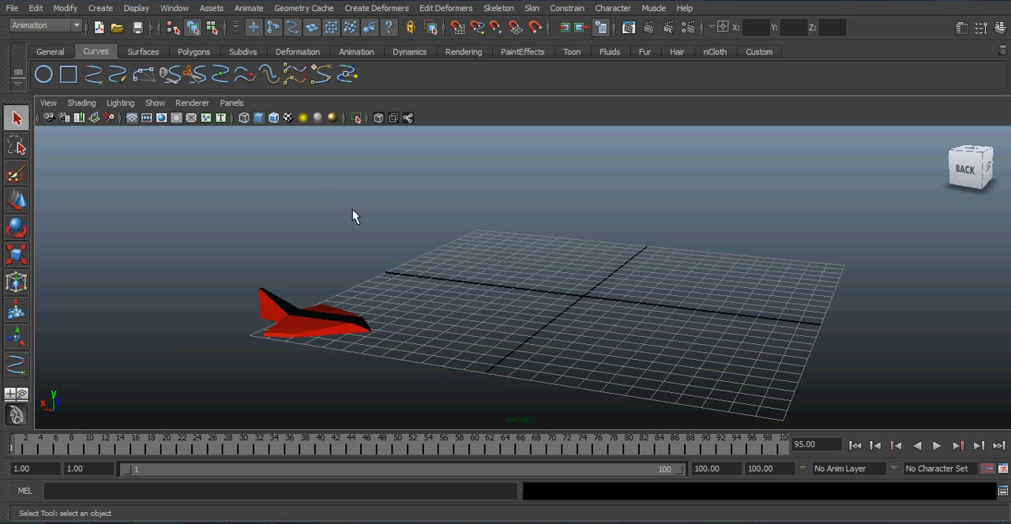
pyautogui.keyDown('alt'); pyautogui.moveTo(396, 325); pyautogui.dragTo(401, 332); pyautogui.keyUp('alt')
pyautogui.scroll(2, 410, 300)
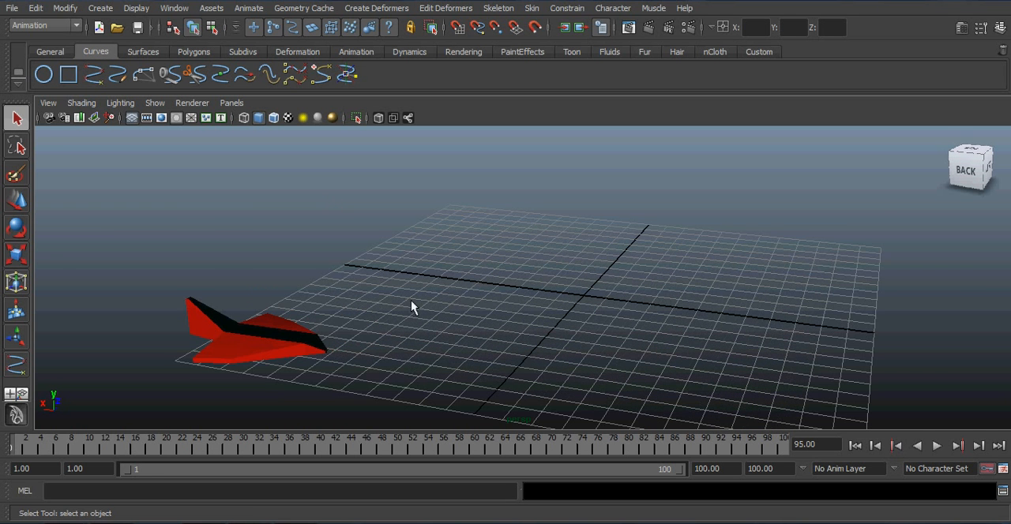
pyautogui.keyDown('alt'); pyautogui.moveTo(498, 335); pyautogui.dragTo(409, 240, button='middle'); pyautogui.keyUp('alt')
pyautogui.keyDown('alt'); pyautogui.moveTo(339, 268); pyautogui.dragTo(380, 298, button='middle'); pyautogui.keyUp('alt')
pyautogui.scroll(-2, 359, 295)
# Step: Draw a five-point S-shaped EP curve winding across the grid, starting in front of the plane's nose
pyautogui.click(93, 74)
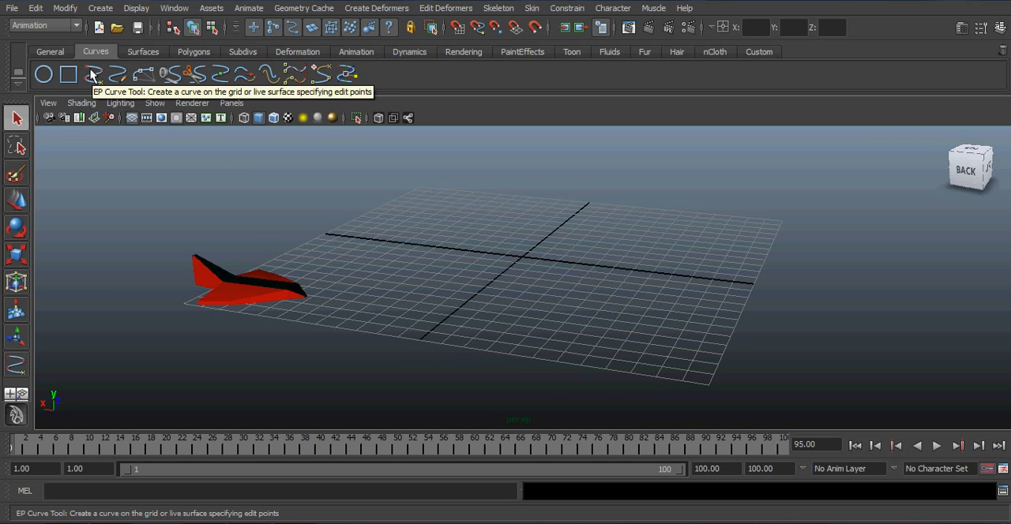
pyautogui.click(93, 74)
pyautogui.keyDown('alt'); pyautogui.moveTo(475, 294); pyautogui.dragTo(407, 341); pyautogui.keyUp('alt')
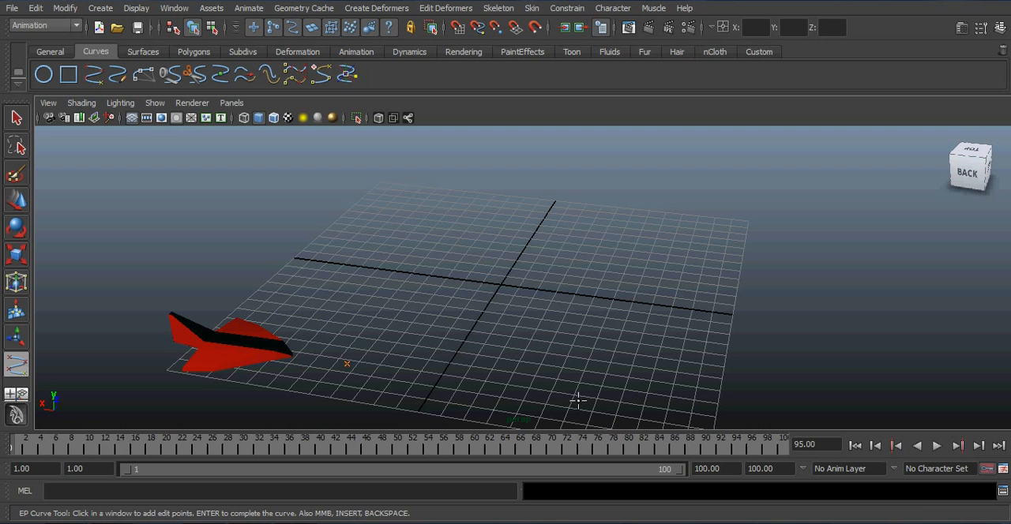
pyautogui.moveTo(602, 396)
pyautogui.mouseDown()
pyautogui.moveTo(619, 377)
pyautogui.moveTo(617, 396)
pyautogui.mouseUp()
pyautogui.click(635, 321)
pyautogui.moveTo(380, 252); pyautogui.dragTo(380, 235)
pyautogui.moveTo(483, 207); pyautogui.dragTo(664, 220)
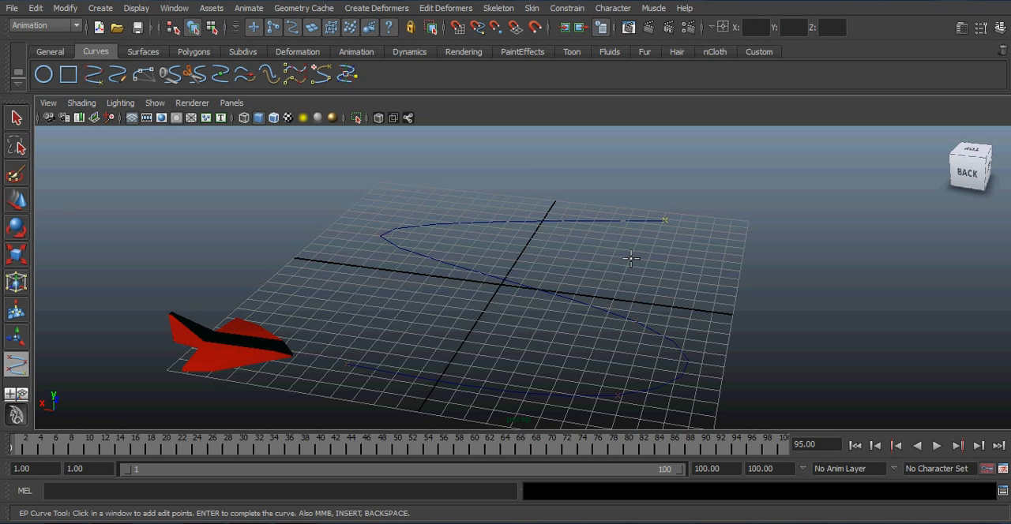
pyautogui.press('q')
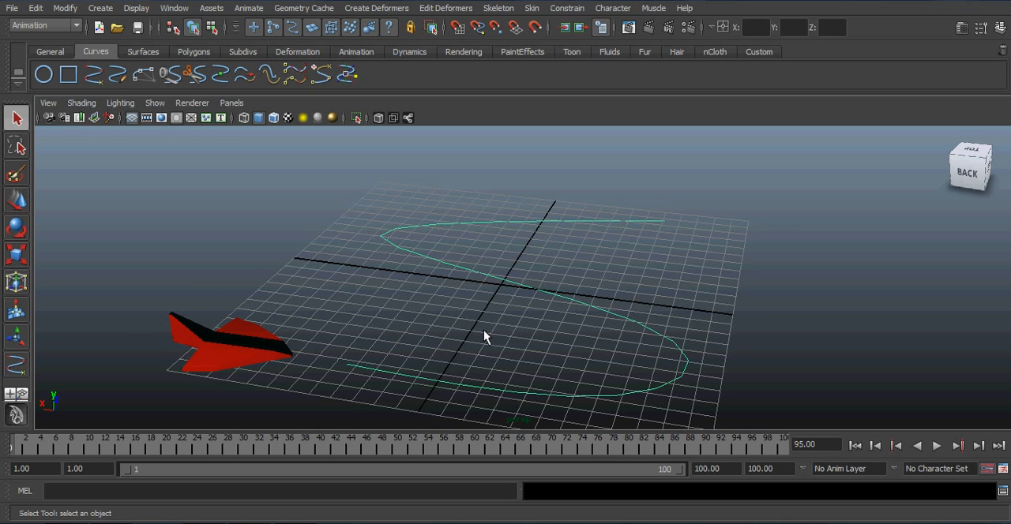
# Step: Raise the whole S-shaped curve along Y so it floats slightly above the grid
pyautogui.keyDown('alt'); pyautogui.moveTo(483, 331); pyautogui.dragTo(477, 319); pyautogui.keyUp('alt')
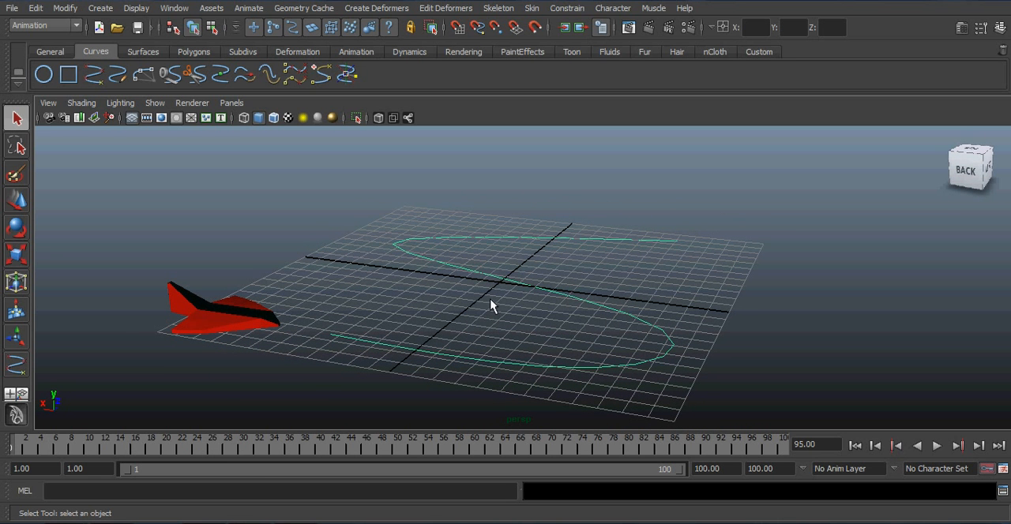
pyautogui.press('w')
pyautogui.moveTo(501, 237); pyautogui.dragTo(504, 209)
pyautogui.keyDown('alt'); pyautogui.moveTo(495, 363); pyautogui.dragTo(490, 340); pyautogui.keyUp('alt')
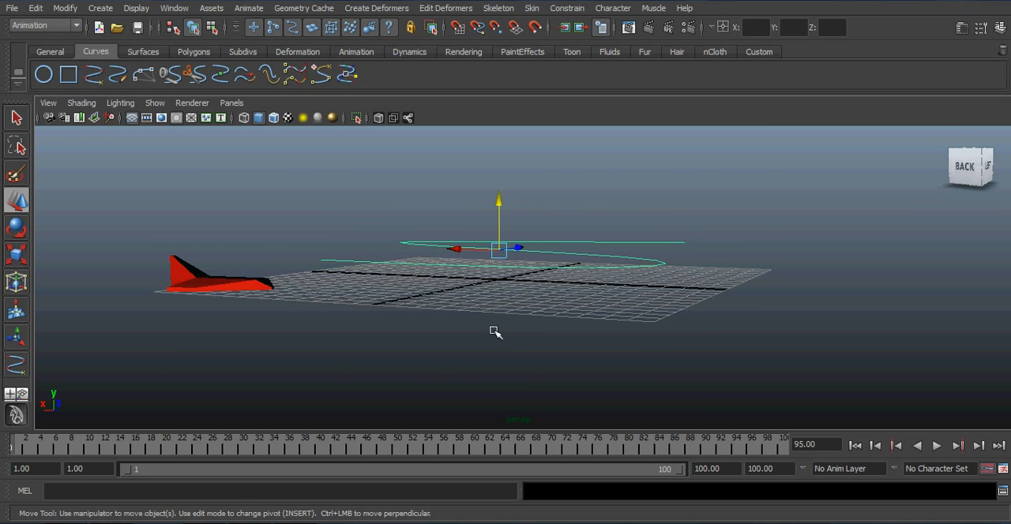
# Step: Show the curve's control vertices and raise the one shaping the first bend to about 7.4 in Y
pyautogui.keyDown('alt'); pyautogui.moveTo(495, 332); pyautogui.dragTo(487, 344, button='middle'); pyautogui.keyUp('alt')
pyautogui.rightClick(482, 263)
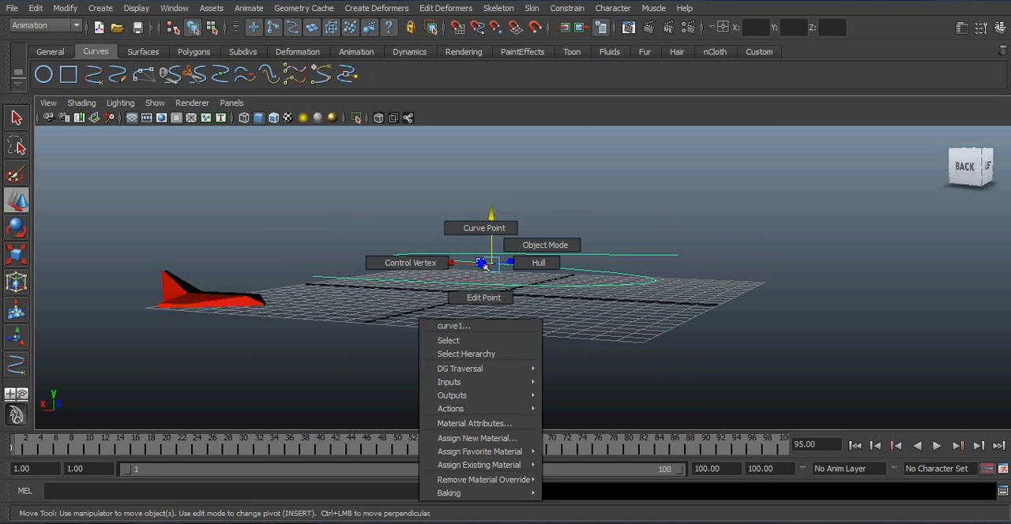
pyautogui.click(415, 262)
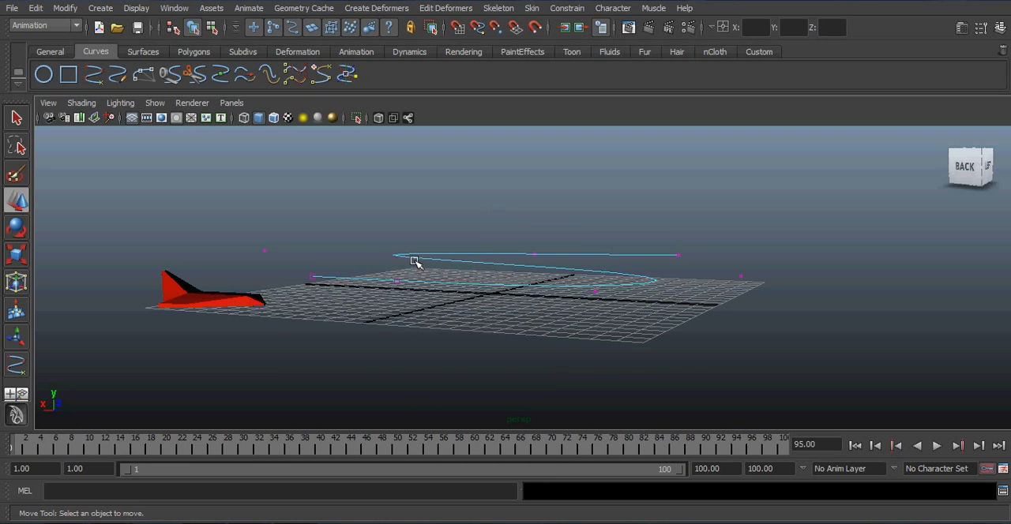
pyautogui.keyDown('alt'); pyautogui.moveTo(463, 297); pyautogui.dragTo(447, 345); pyautogui.keyUp('alt')
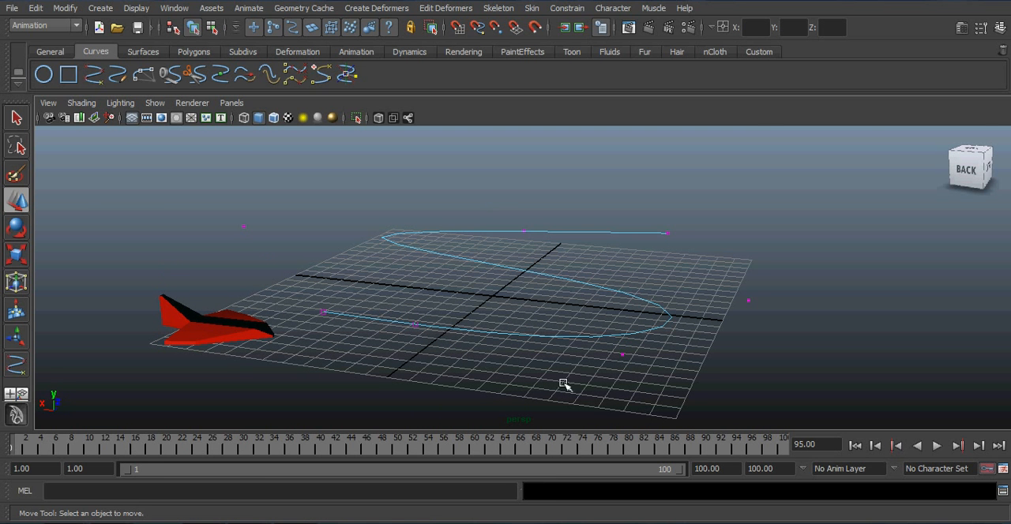
pyautogui.click(617, 342)
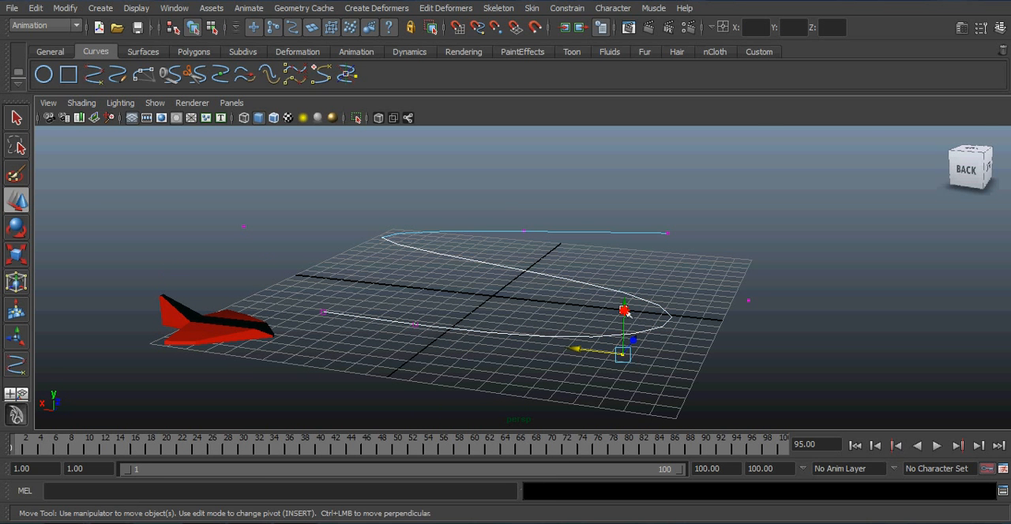
pyautogui.moveTo(625, 312); pyautogui.dragTo(614, 160)
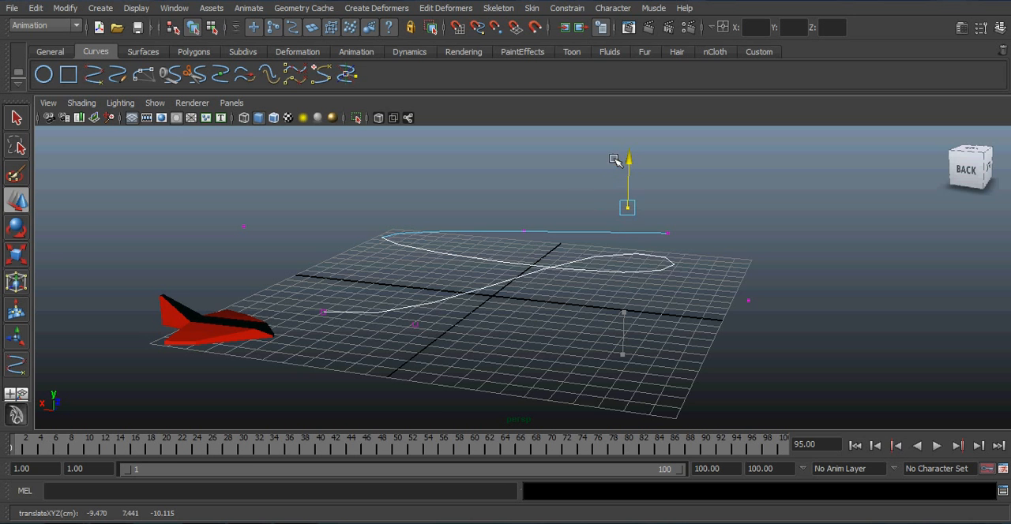
# Step: Raise the control vertex outside the curve's second bend to about 11.5 in Y
pyautogui.keyDown('alt'); pyautogui.moveTo(693, 329); pyautogui.dragTo(521, 329); pyautogui.keyUp('alt')
pyautogui.keyDown('alt'); pyautogui.moveTo(429, 342); pyautogui.dragTo(402, 347); pyautogui.keyUp('alt')
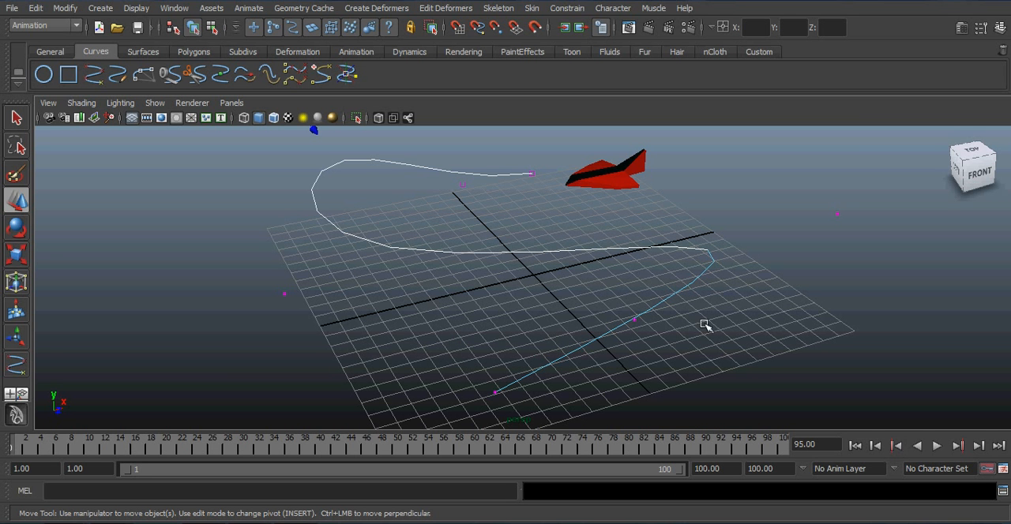
pyautogui.keyDown('alt'); pyautogui.moveTo(717, 330); pyautogui.dragTo(751, 368); pyautogui.keyUp('alt')
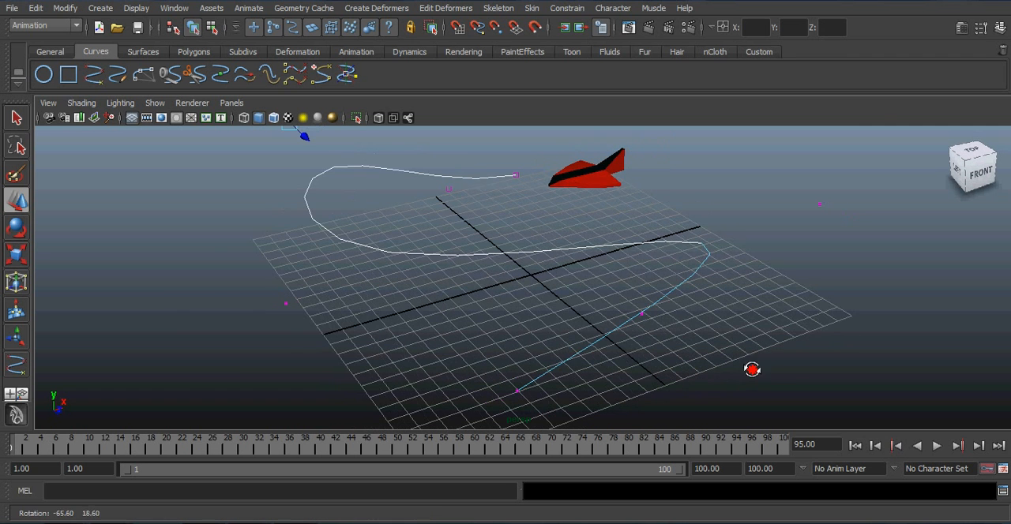
pyautogui.keyDown('alt'); pyautogui.moveTo(841, 240); pyautogui.dragTo(735, 307, button='middle'); pyautogui.keyUp('alt')
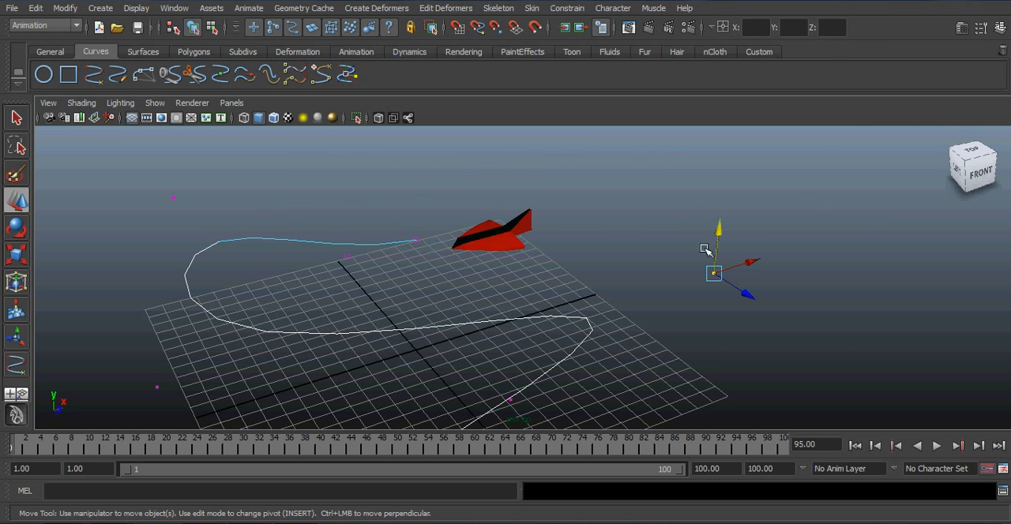
pyautogui.moveTo(723, 228); pyautogui.dragTo(735, 110)
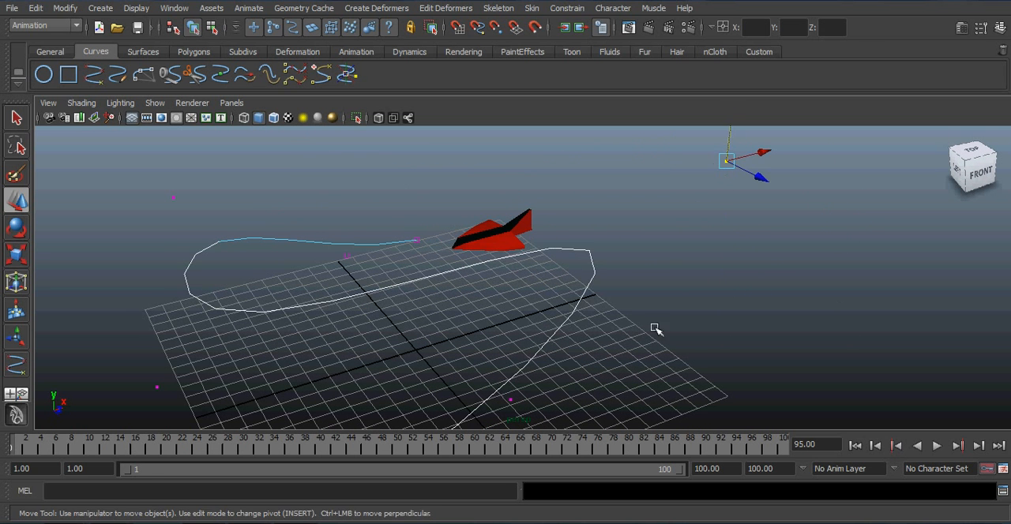
pyautogui.keyDown('alt'); pyautogui.moveTo(654, 328); pyautogui.dragTo(617, 318, button='middle'); pyautogui.keyUp('alt')
pyautogui.scroll(-3, 628, 319)
pyautogui.keyDown('alt'); pyautogui.moveTo(628, 319); pyautogui.dragTo(569, 307); pyautogui.keyUp('alt')
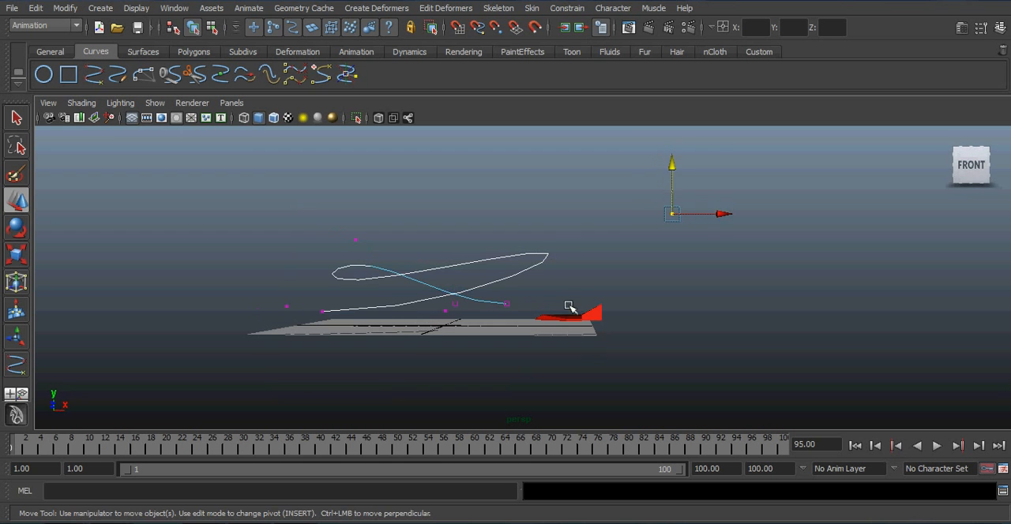
pyautogui.moveTo(672, 165); pyautogui.dragTo(676, 139)
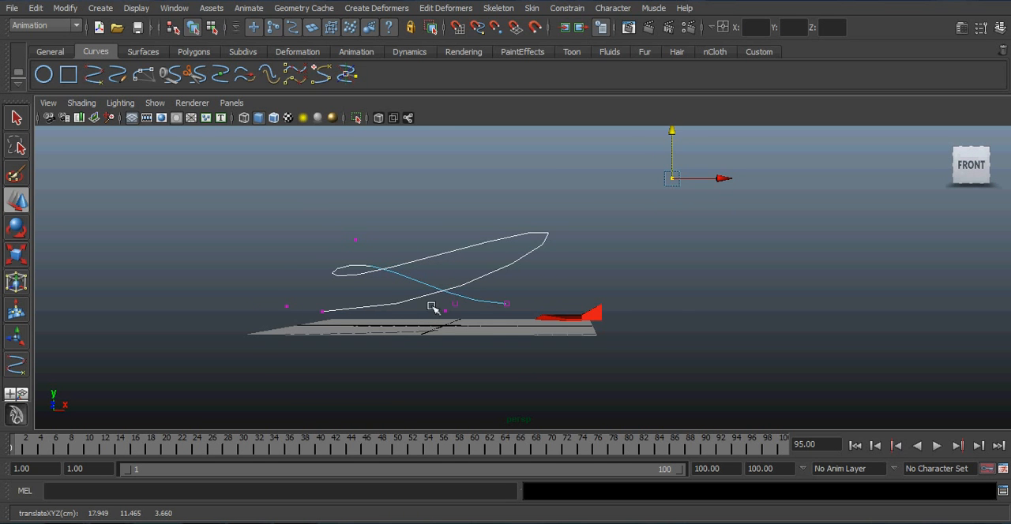
# Step: Raise the control vertex at the far end of the curve so the path climbs steeply
pyautogui.keyDown('alt'); pyautogui.moveTo(433, 307); pyautogui.dragTo(372, 322); pyautogui.keyUp('alt')
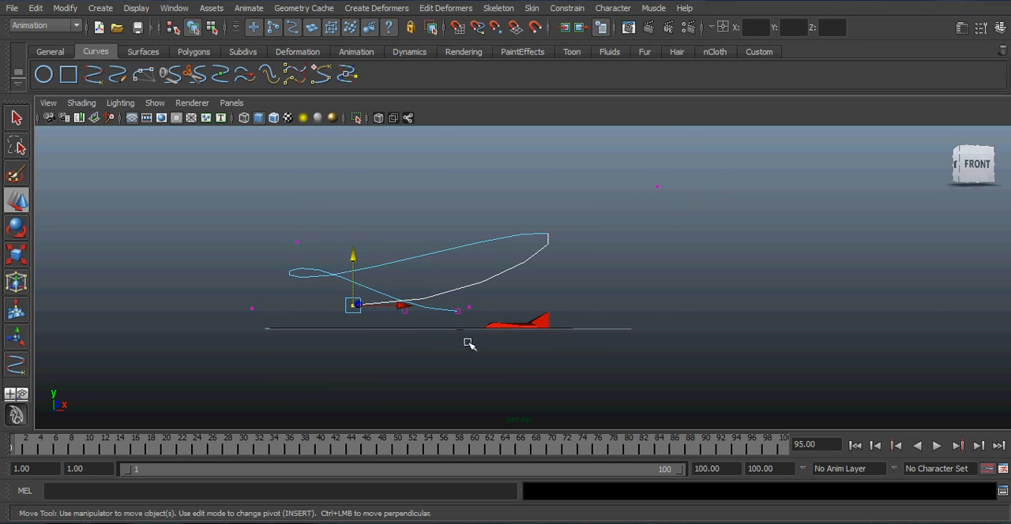
pyautogui.keyDown('alt'); pyautogui.moveTo(469, 343); pyautogui.dragTo(345, 369); pyautogui.keyUp('alt')
pyautogui.moveTo(323, 257); pyautogui.dragTo(315, 128)
# Step: Return the curve to object mode, switch to the Select tool and clear the selection
pyautogui.keyDown('alt'); pyautogui.moveTo(435, 240); pyautogui.dragTo(420, 269); pyautogui.keyUp('alt')
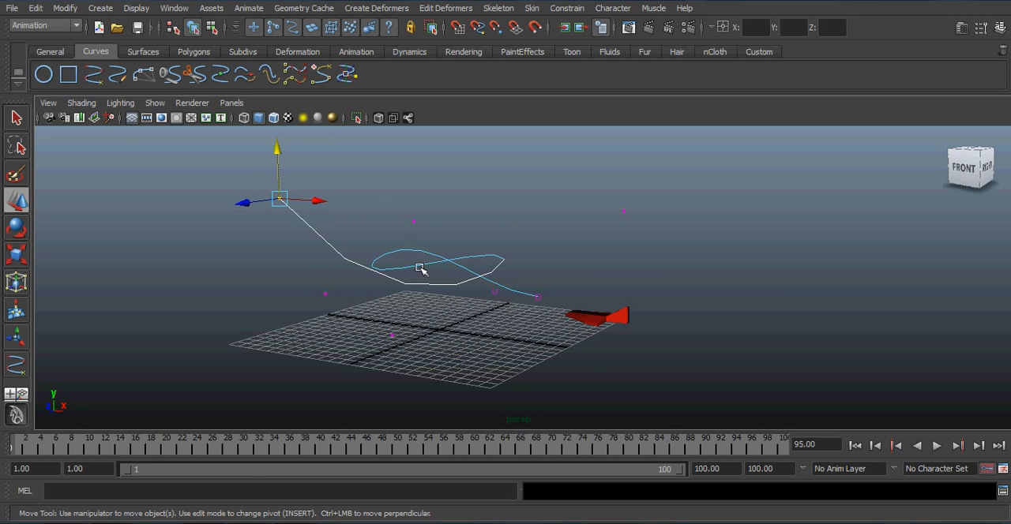
pyautogui.keyDown('alt'); pyautogui.moveTo(577, 356); pyautogui.dragTo(534, 327); pyautogui.keyUp('alt')
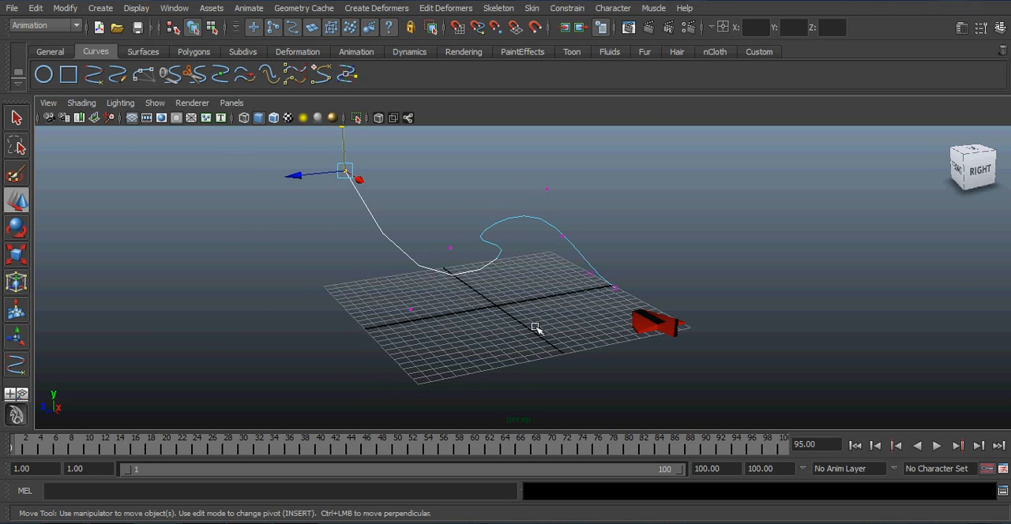
pyautogui.rightClick(518, 248)
pyautogui.click(521, 279)
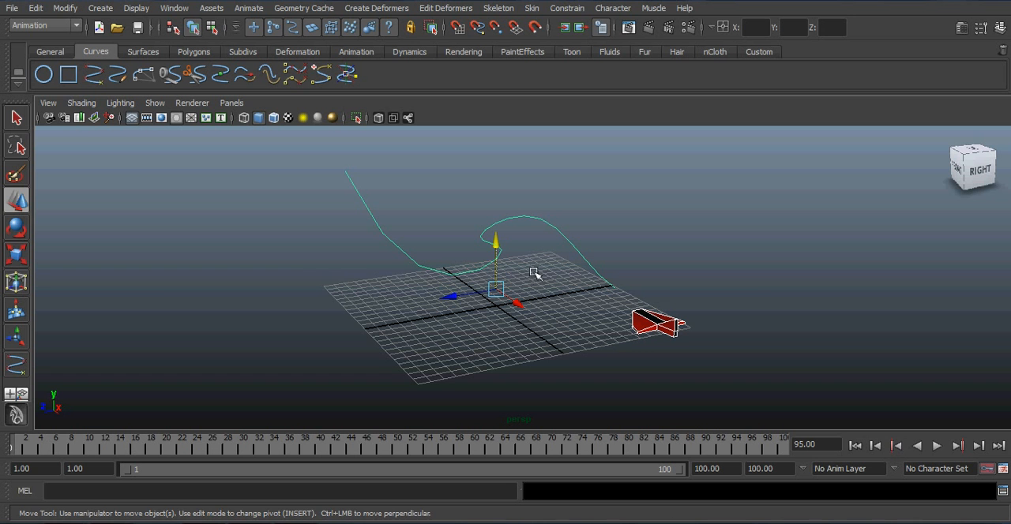
pyautogui.press('q')
pyautogui.click(540, 273)
# Step: Select the plane, add the curve to the selection, and choose the Animation menu set
pyautogui.keyDown('alt'); pyautogui.moveTo(545, 273); pyautogui.dragTo(629, 330); pyautogui.keyUp('alt')
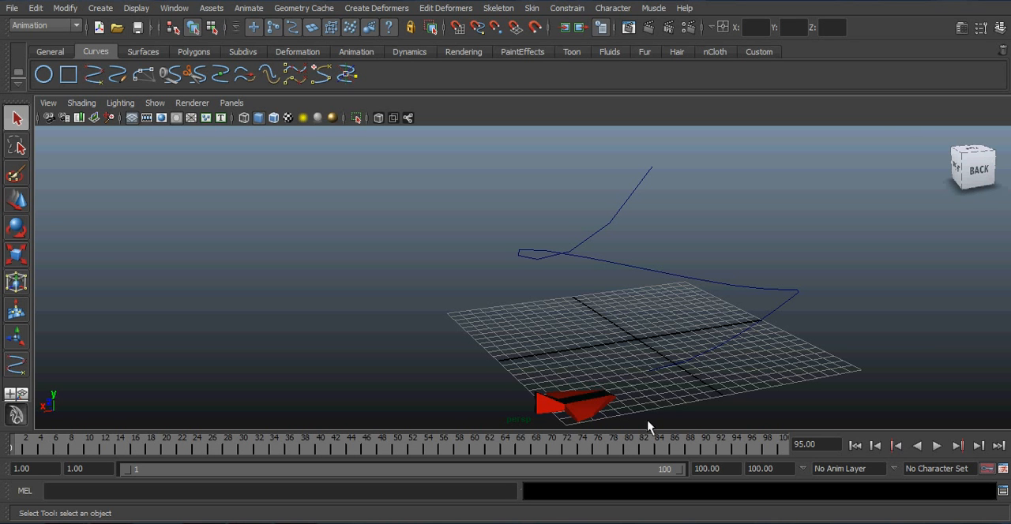
pyautogui.click(598, 406)
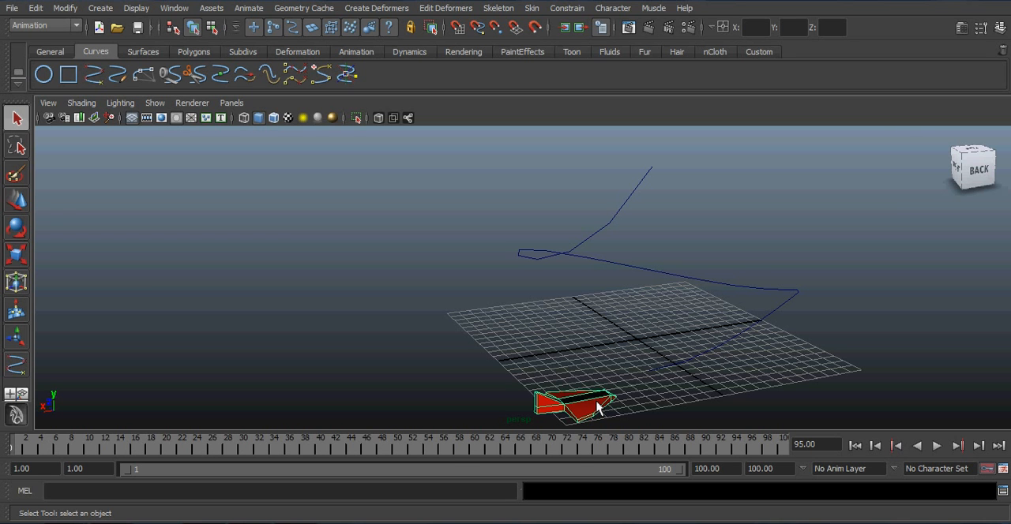
pyautogui.keyDown('shift'); pyautogui.click(685, 365); pyautogui.keyUp('shift')
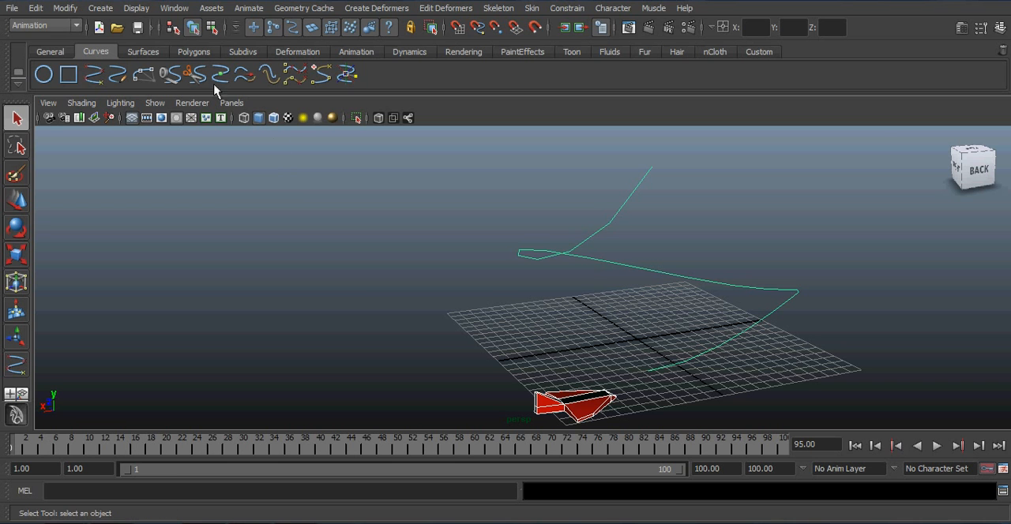
pyautogui.click(76, 27)
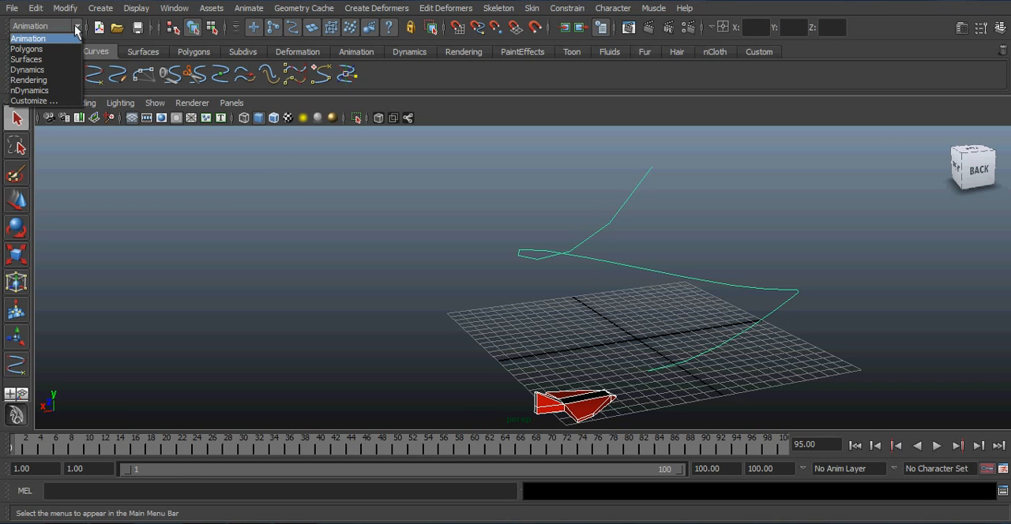
pyautogui.click(54, 39)
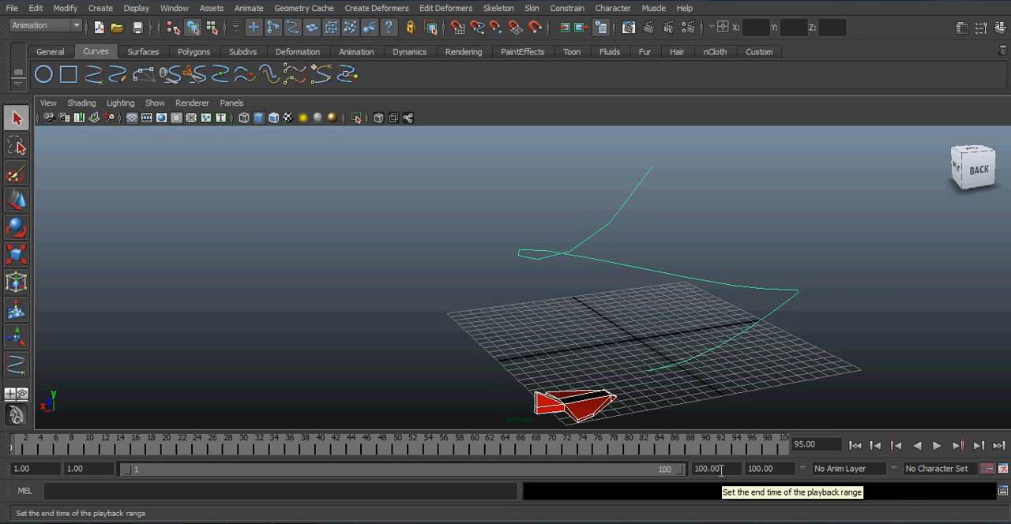
pyautogui.keyDown('alt'); pyautogui.moveTo(444, 298); pyautogui.dragTo(416, 352); pyautogui.keyUp('alt')
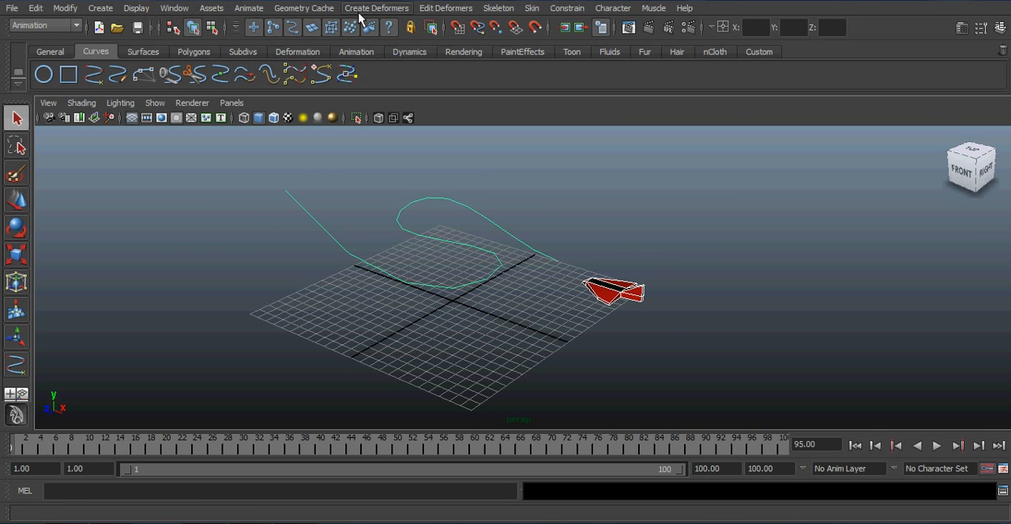
# Step: Try attaching the plane to the curve as a motion path with front axis X and up axis Z, and undo the attachment
pyautogui.click(250, 9)
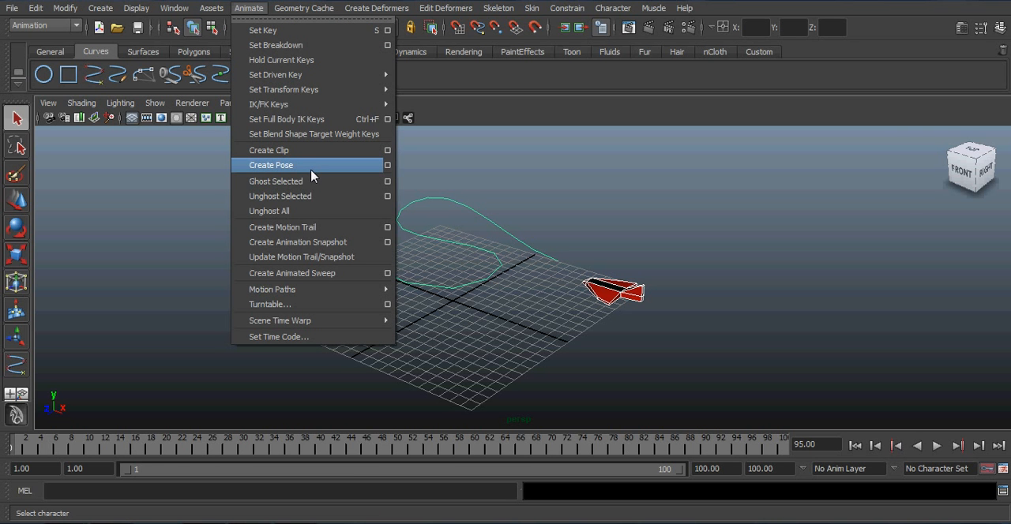
pyautogui.moveTo(371, 289)
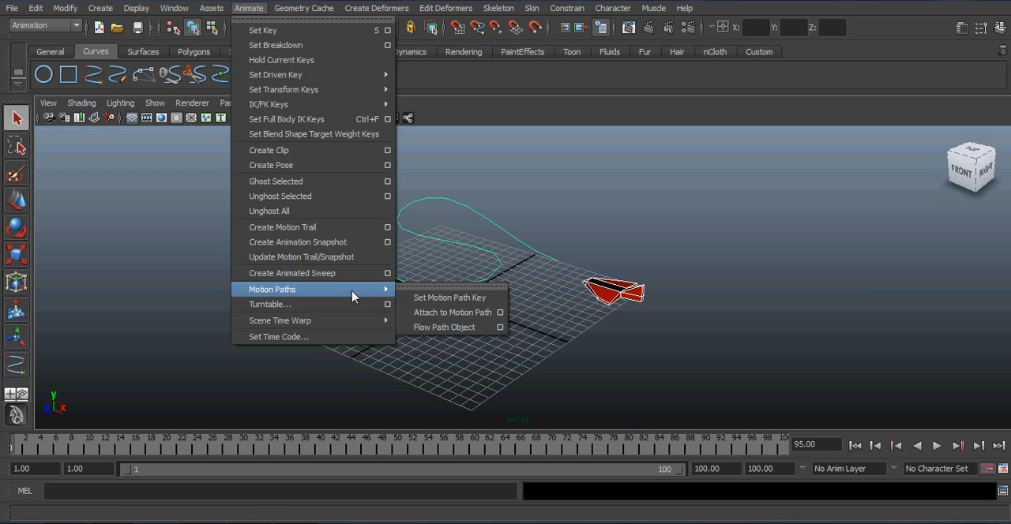
pyautogui.click(501, 313)
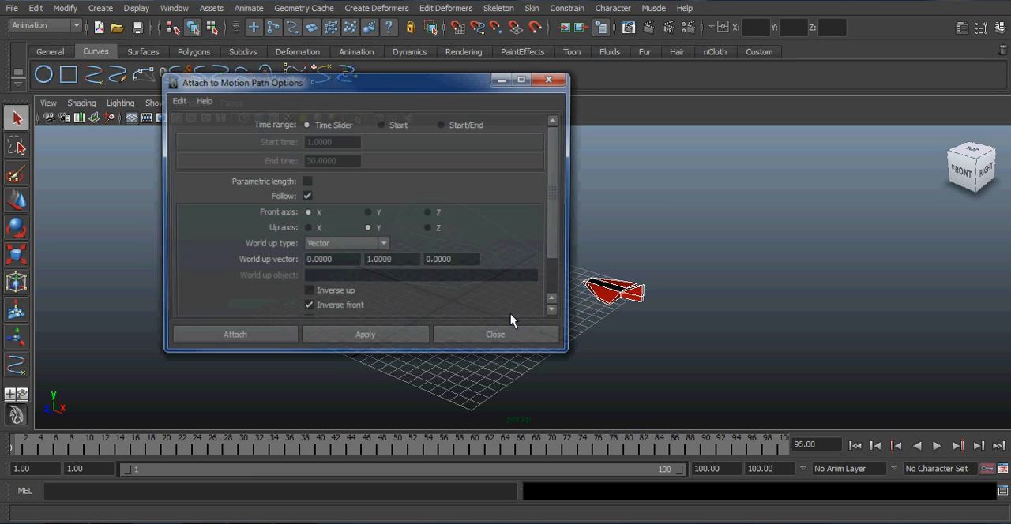
pyautogui.moveTo(556, 229); pyautogui.dragTo(554, 202)
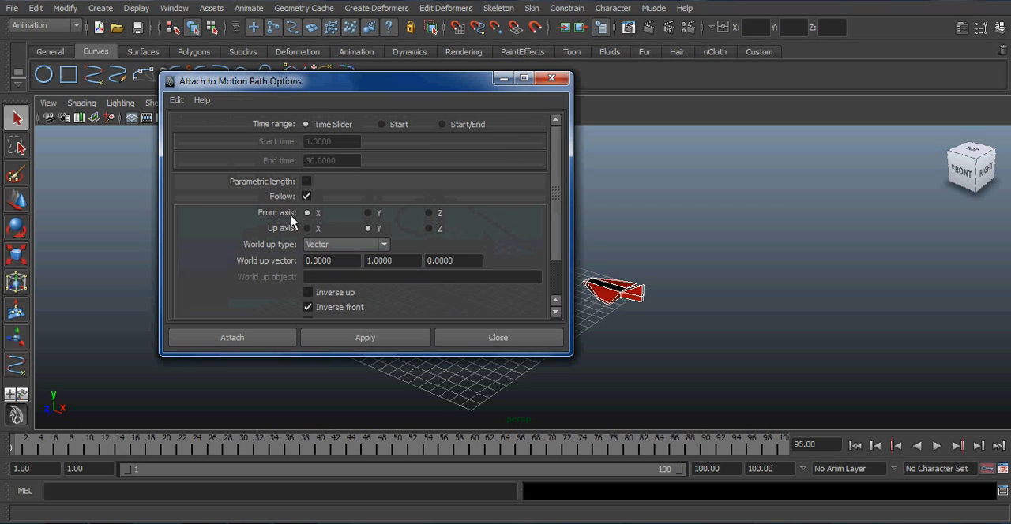
pyautogui.click(369, 213)
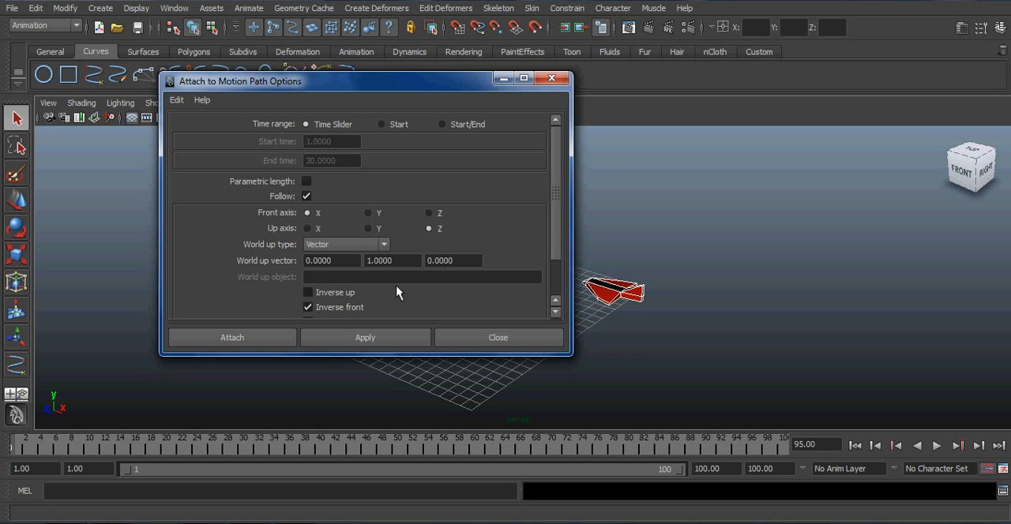
pyautogui.click(254, 337)
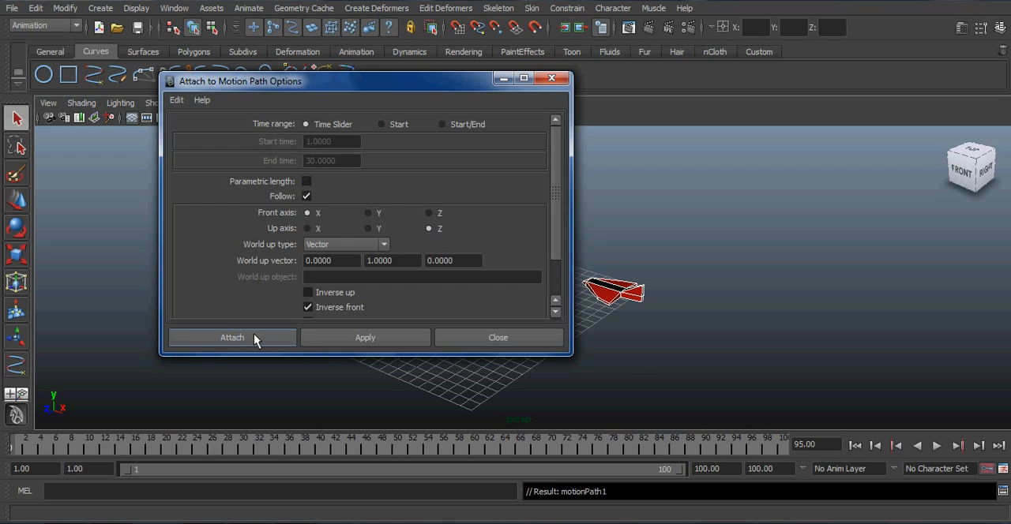
pyautogui.keyDown('alt'); pyautogui.moveTo(343, 339); pyautogui.dragTo(463, 357); pyautogui.keyUp('alt')
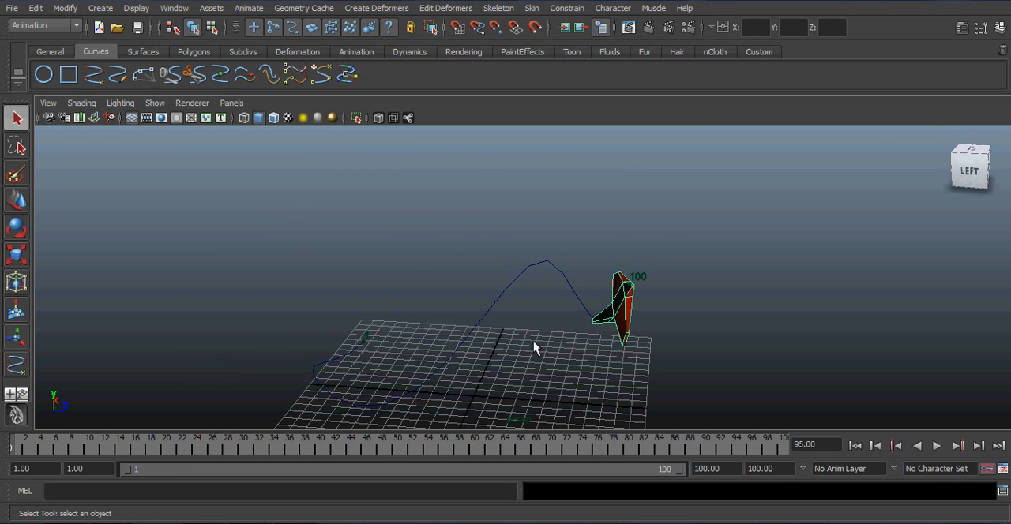
pyautogui.hotkey('ctrl', 'z')
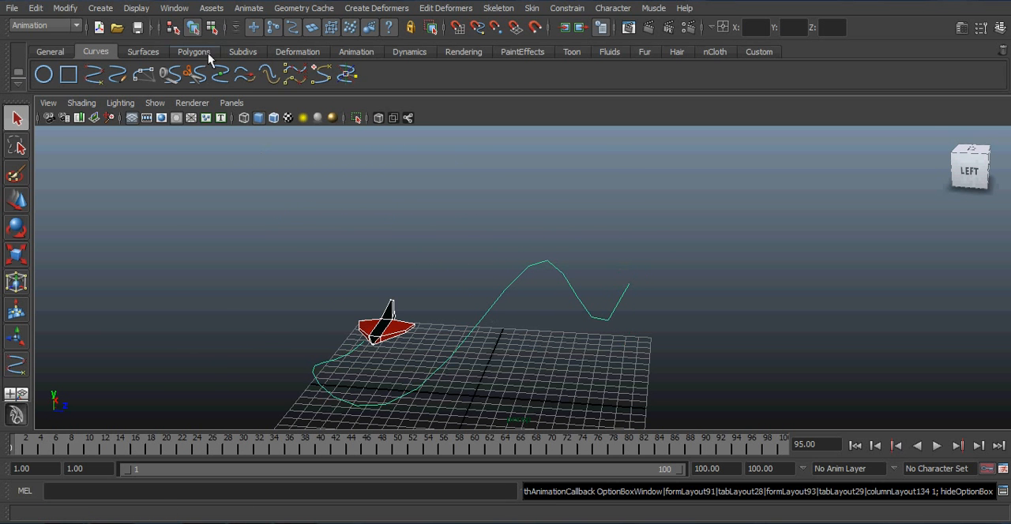
# Step: Attach the plane to the curve as a motion path with front axis X and up axis Y
pyautogui.click(249, 9)
pyautogui.moveTo(313, 291)
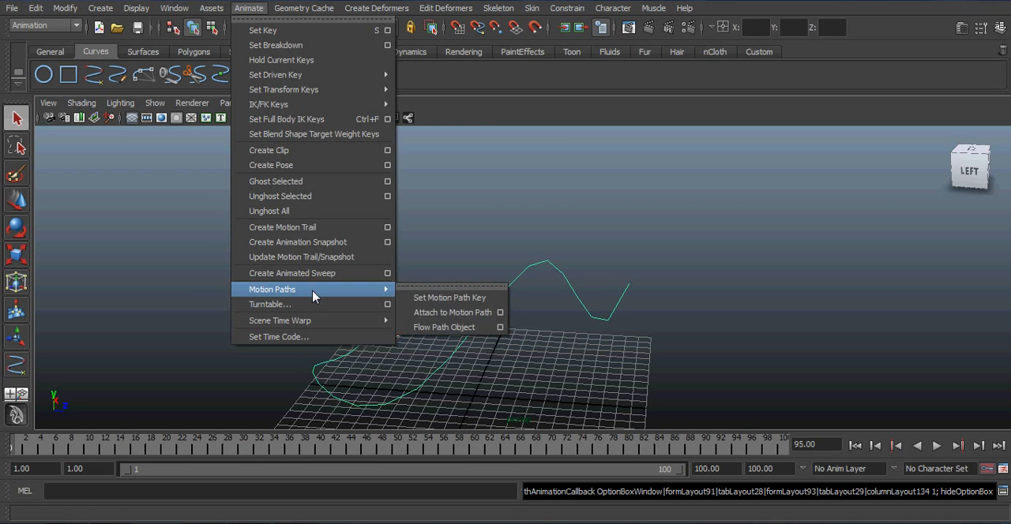
pyautogui.click(499, 315)
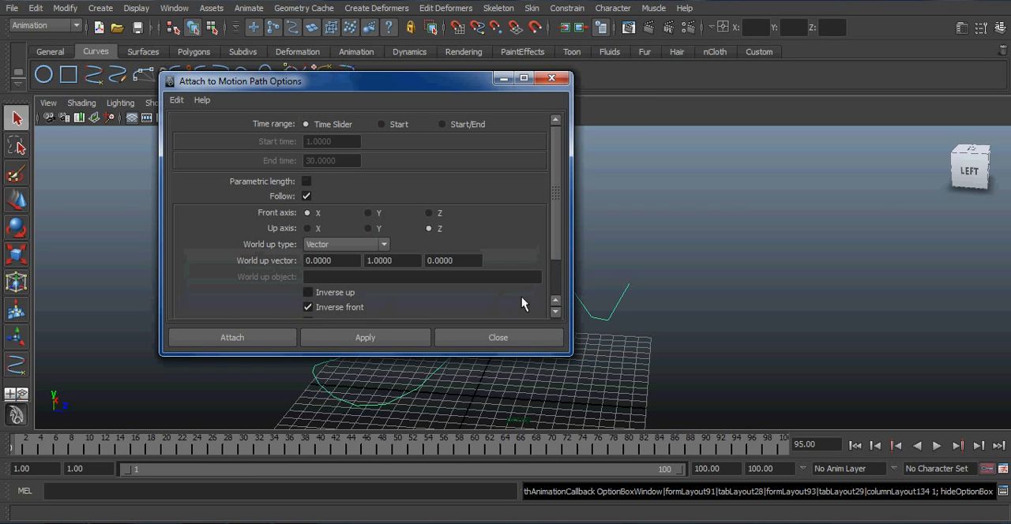
pyautogui.click(366, 228)
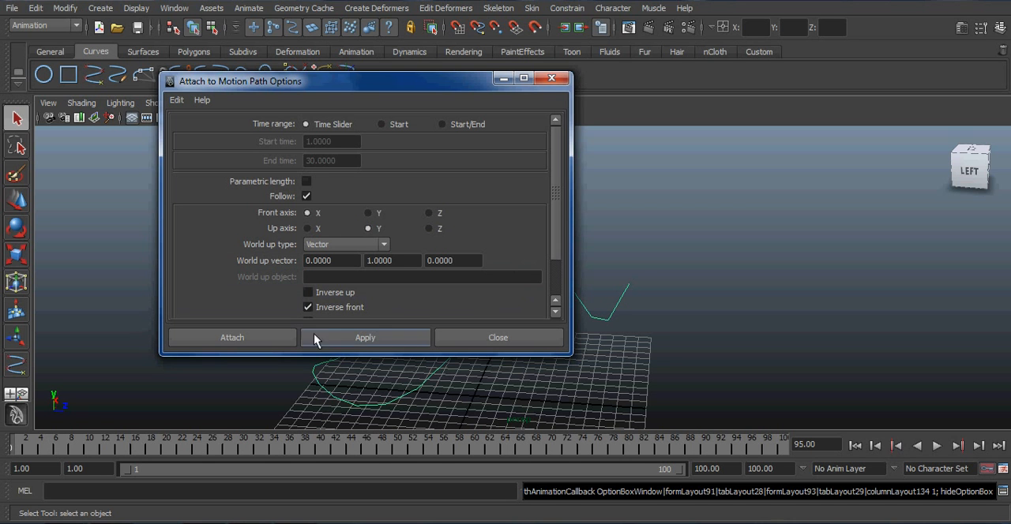
pyautogui.click(261, 340)
# Step: Play back the animation and examine the plane's flight along the curve from several sides
pyautogui.keyDown('alt'); pyautogui.moveTo(629, 364); pyautogui.dragTo(358, 352); pyautogui.keyUp('alt')
pyautogui.keyDown('alt'); pyautogui.moveTo(359, 352); pyautogui.dragTo(474, 345, button='middle'); pyautogui.keyUp('alt')
pyautogui.keyDown('alt'); pyautogui.moveTo(474, 345); pyautogui.dragTo(584, 355); pyautogui.keyUp('alt')
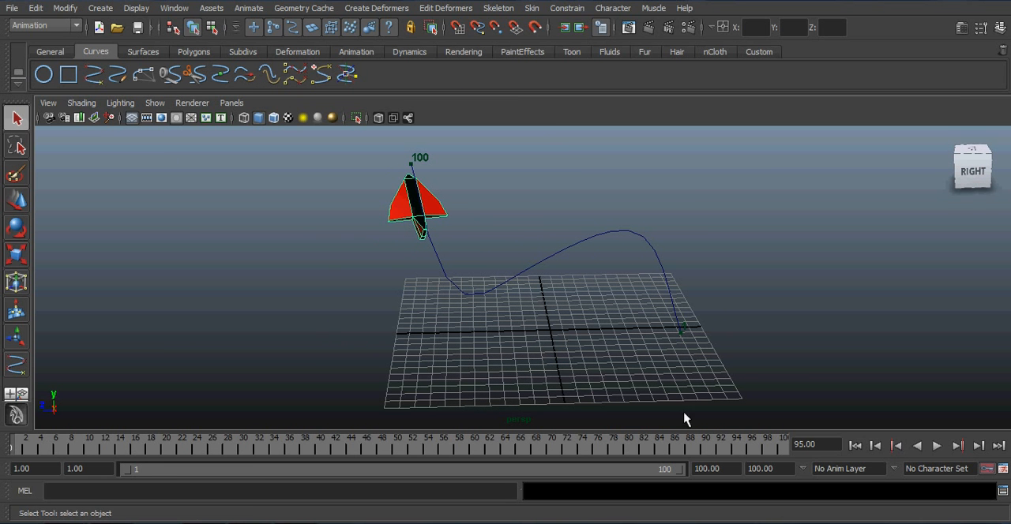
pyautogui.click(937, 447)
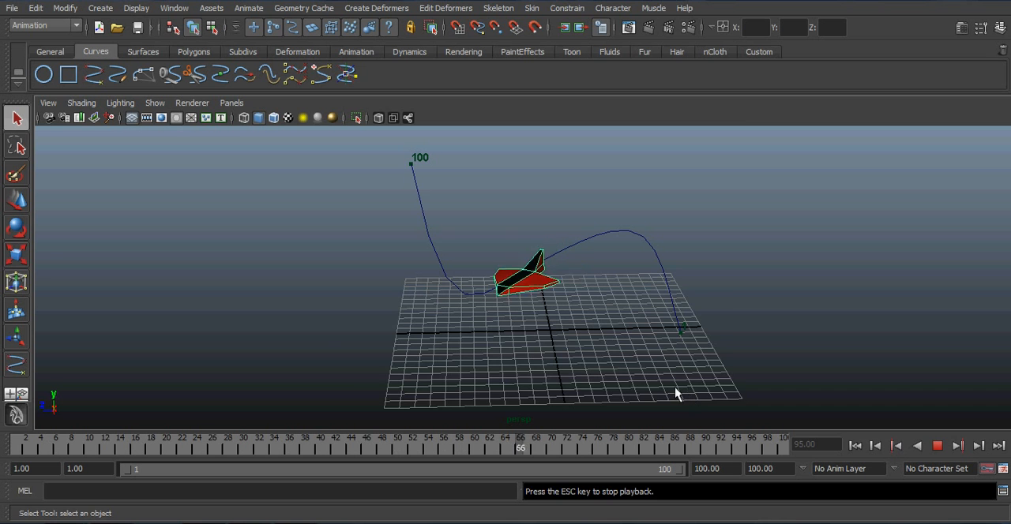
pyautogui.keyDown('alt'); pyautogui.moveTo(674, 390); pyautogui.dragTo(517, 359); pyautogui.keyUp('alt')
pyautogui.keyDown('alt'); pyautogui.moveTo(669, 371); pyautogui.dragTo(544, 365); pyautogui.keyUp('alt')
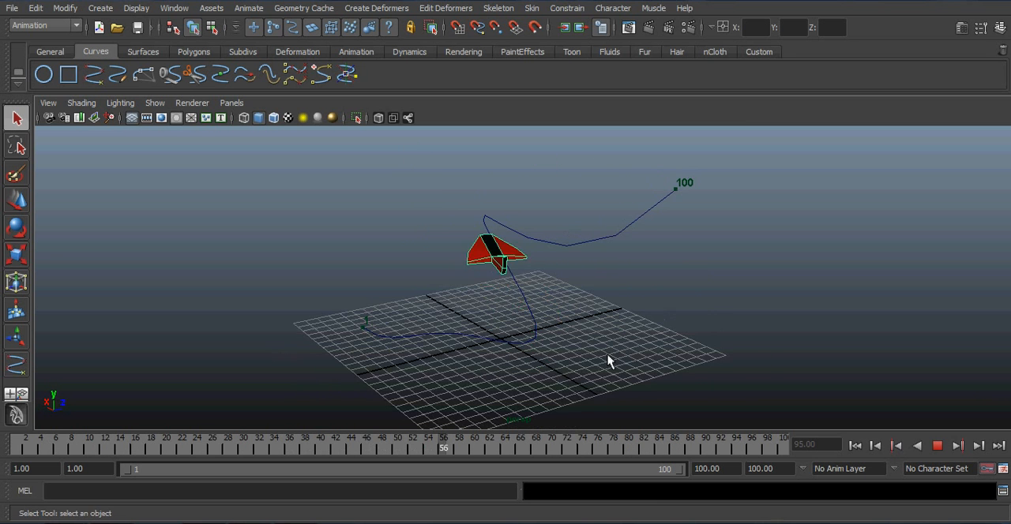
pyautogui.keyDown('alt'); pyautogui.moveTo(607, 357); pyautogui.dragTo(529, 357); pyautogui.keyUp('alt')
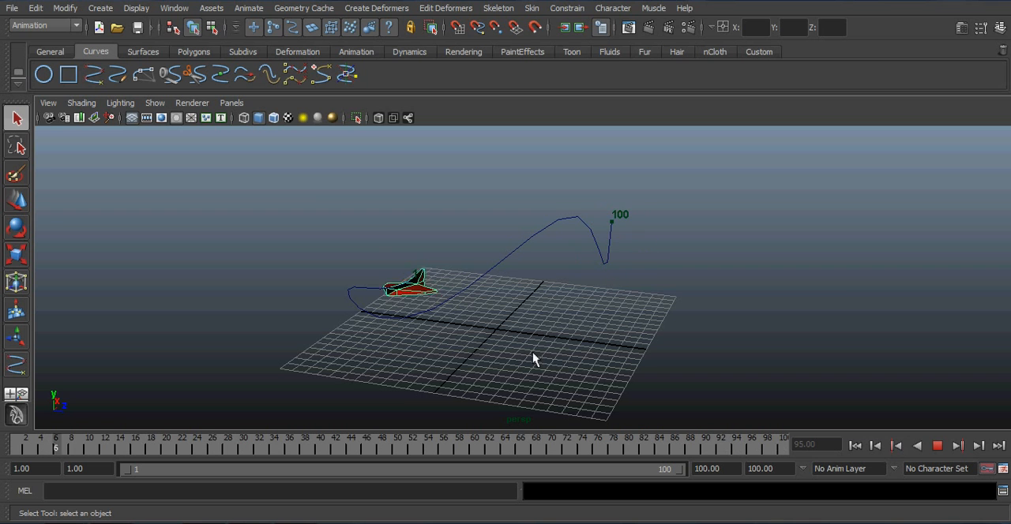